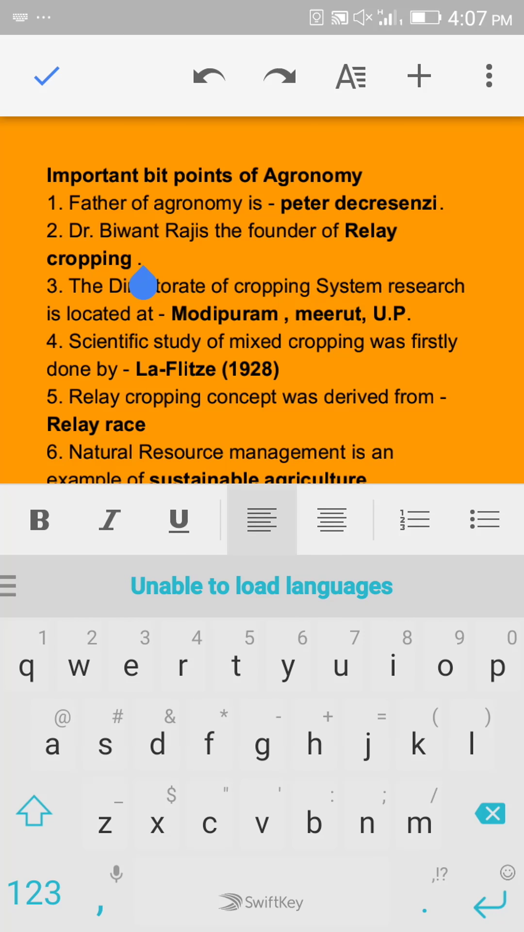
# Hide the on-screen keyboard to show the heading and items 1–8.
pyautogui.press('Escape')
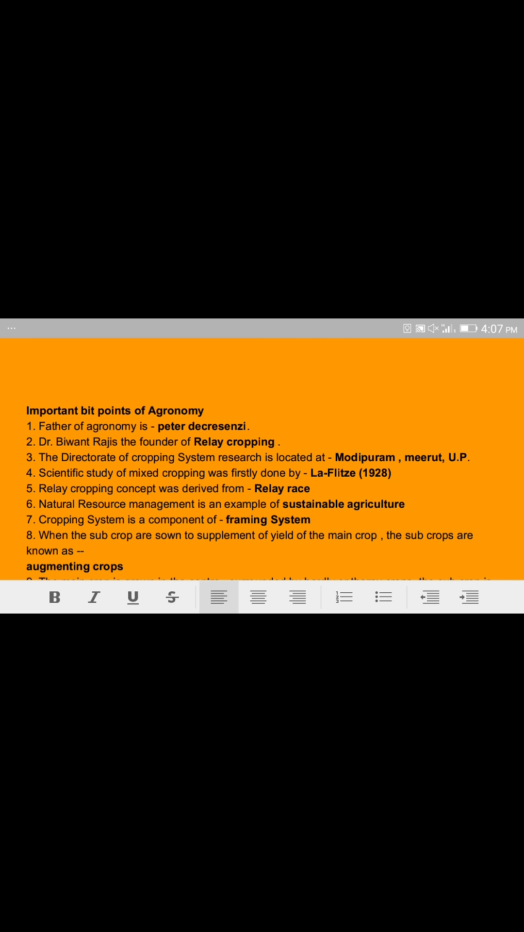
pyautogui.scroll(-1, 276, 484)
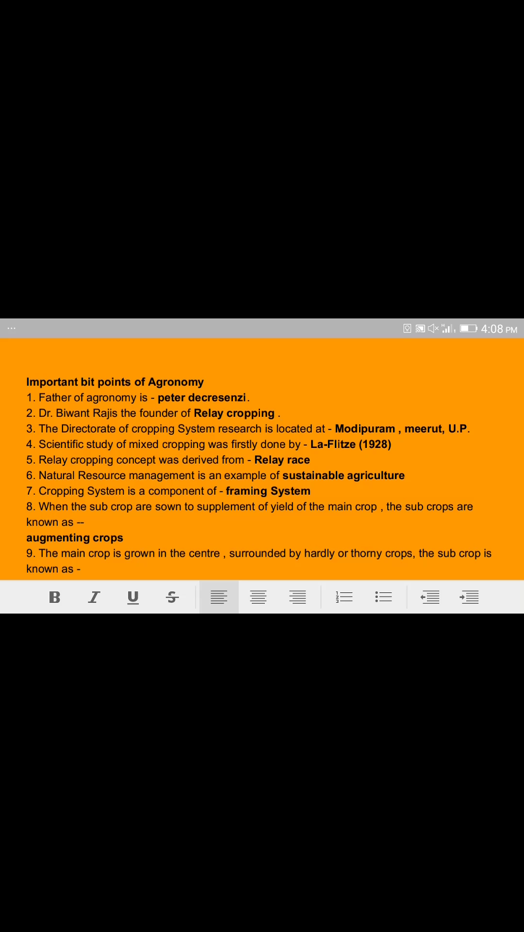
pyautogui.scroll(-1, 262, 467)
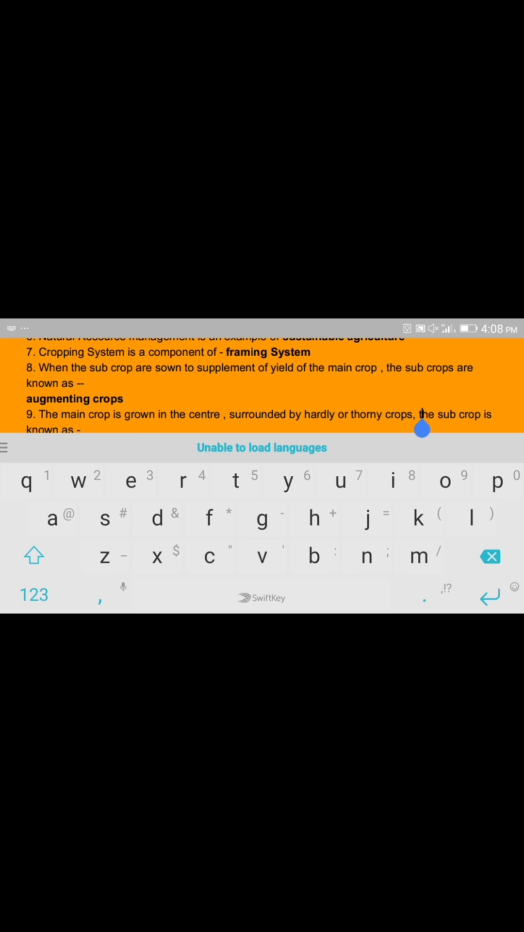
# Delete the leading 't' from the word 'the' in item 9.
pyautogui.press('BackSpace')
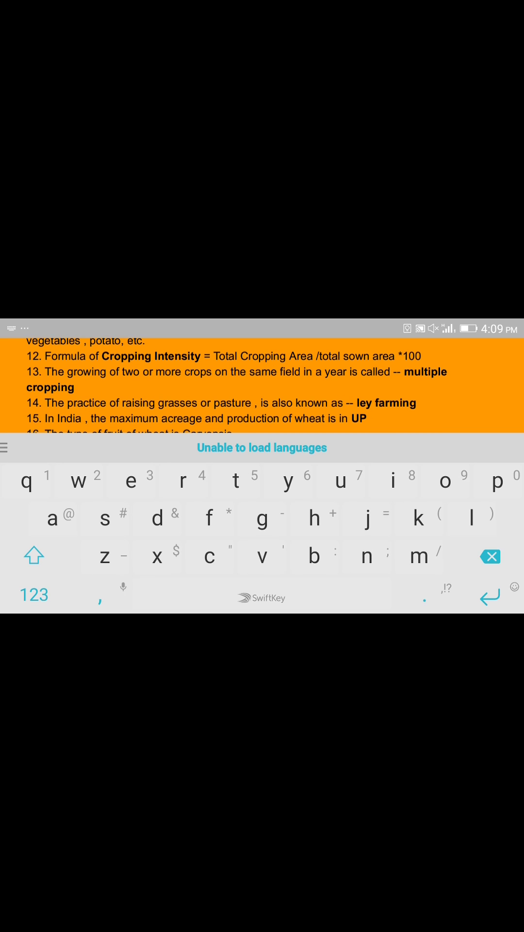
pyautogui.scroll(-1, 247, 386)
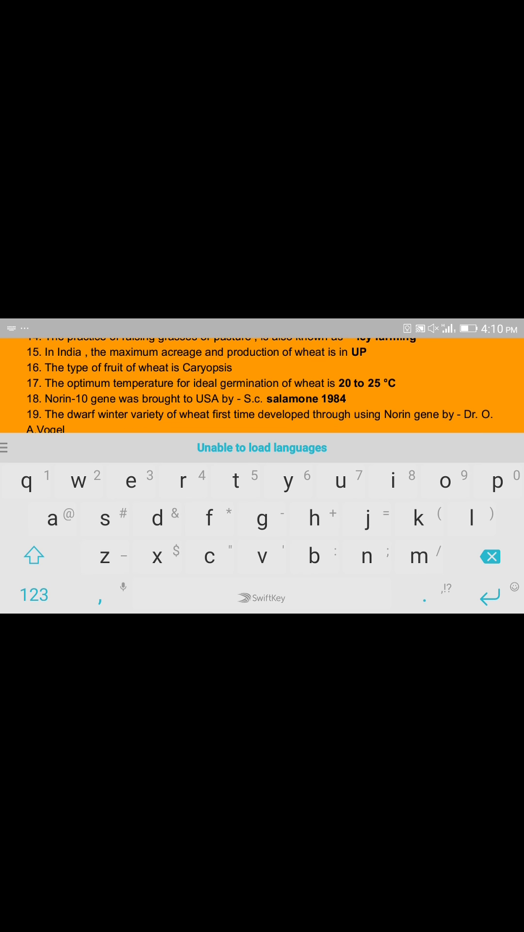
pyautogui.scroll(-1, 262, 387)
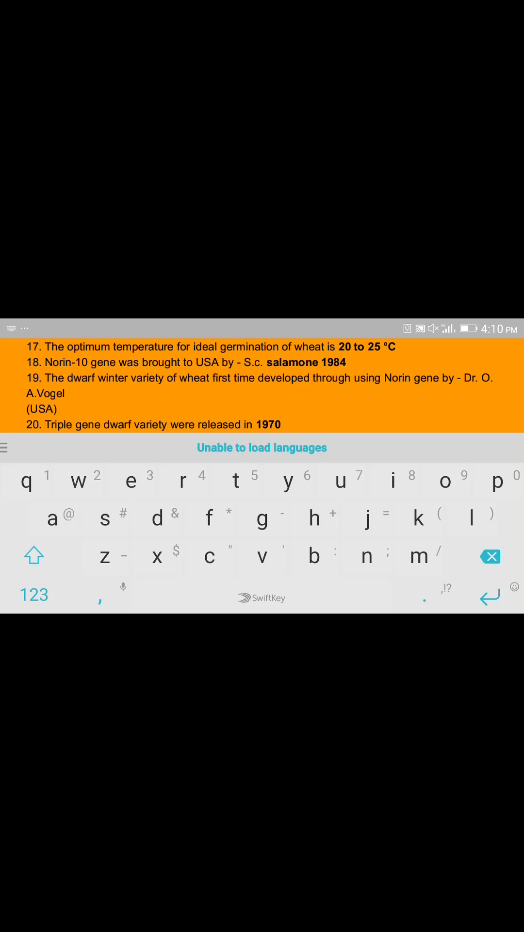
pyautogui.scroll(-1, 262, 385)
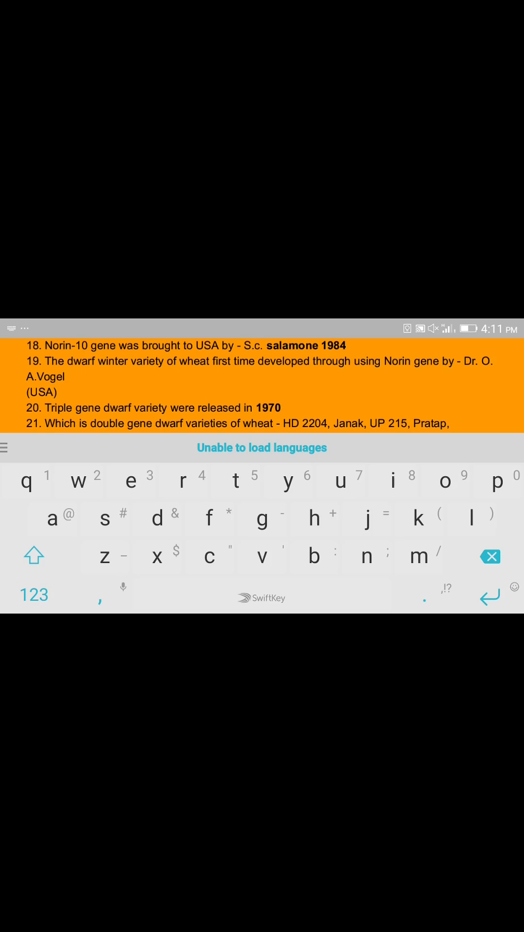
pyautogui.scroll(-1, 262, 386)
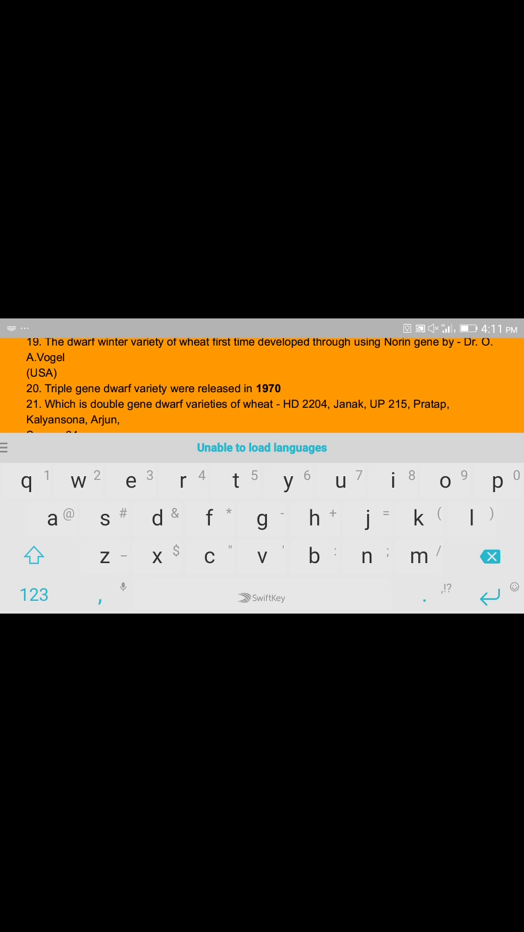
pyautogui.scroll(-1, 262, 386)
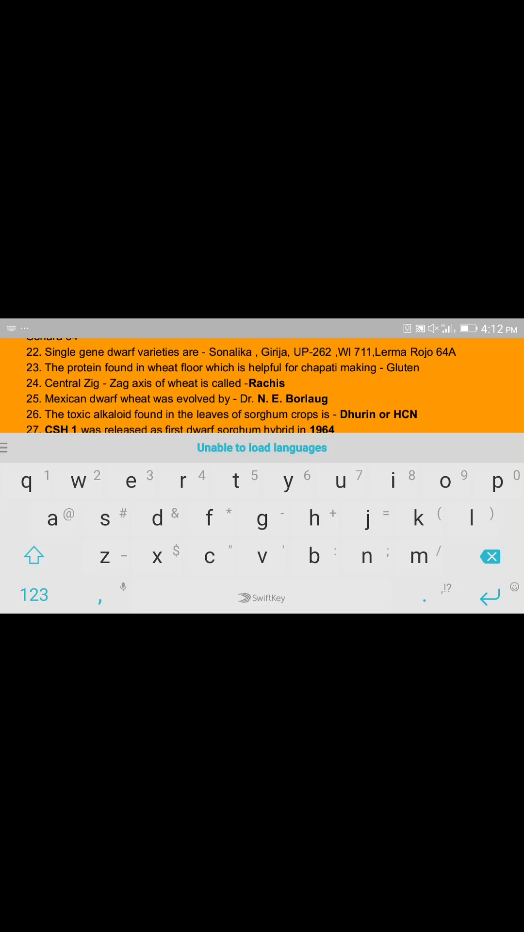
pyautogui.scroll(-1, 241, 386)
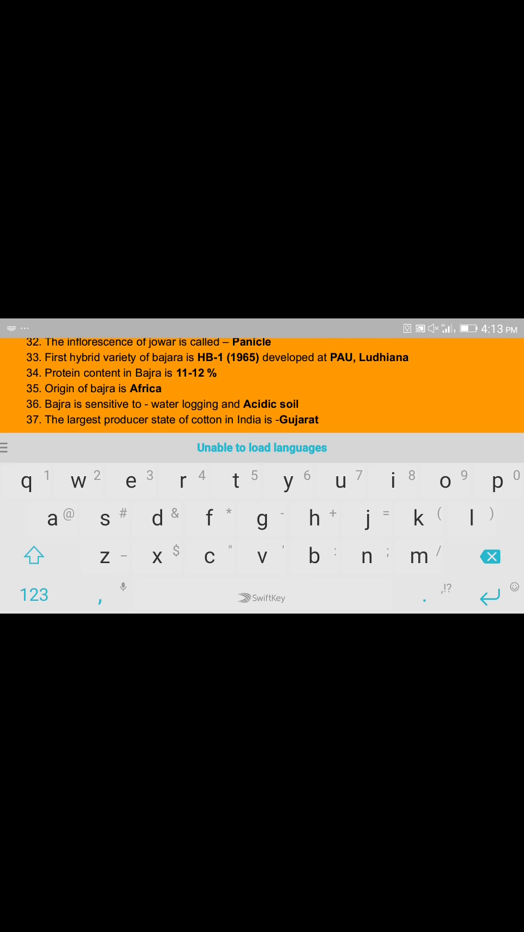
pyautogui.scroll(1, 217, 379)
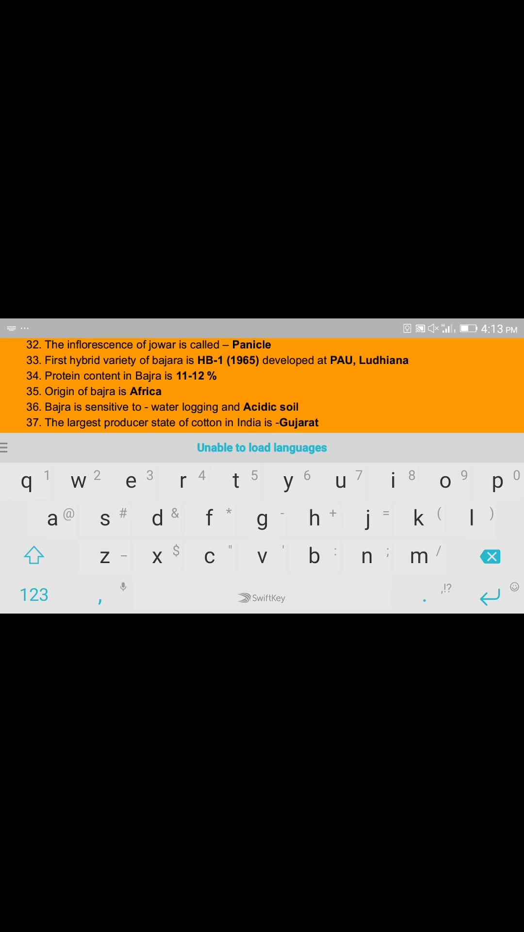